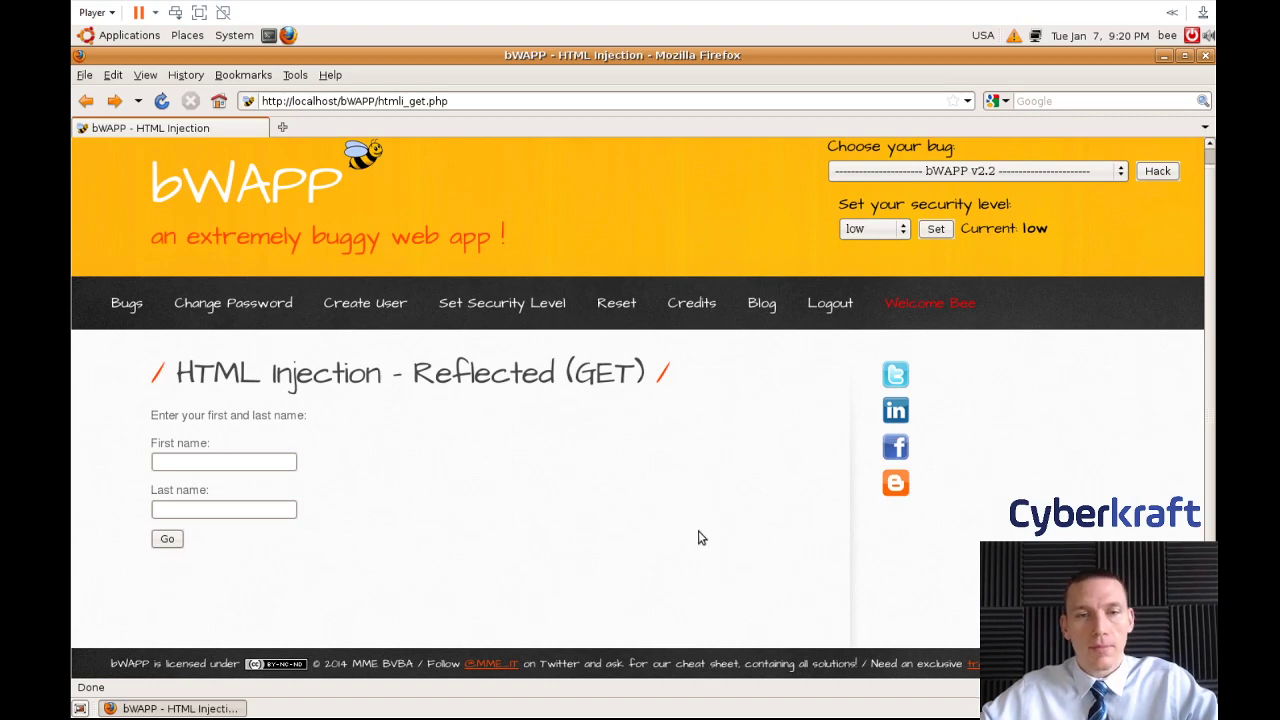
Step: Scroll the HTML Injection - Reflected (GET) page and place the cursor in the First name box
scroll(700, 540, "up", 1)
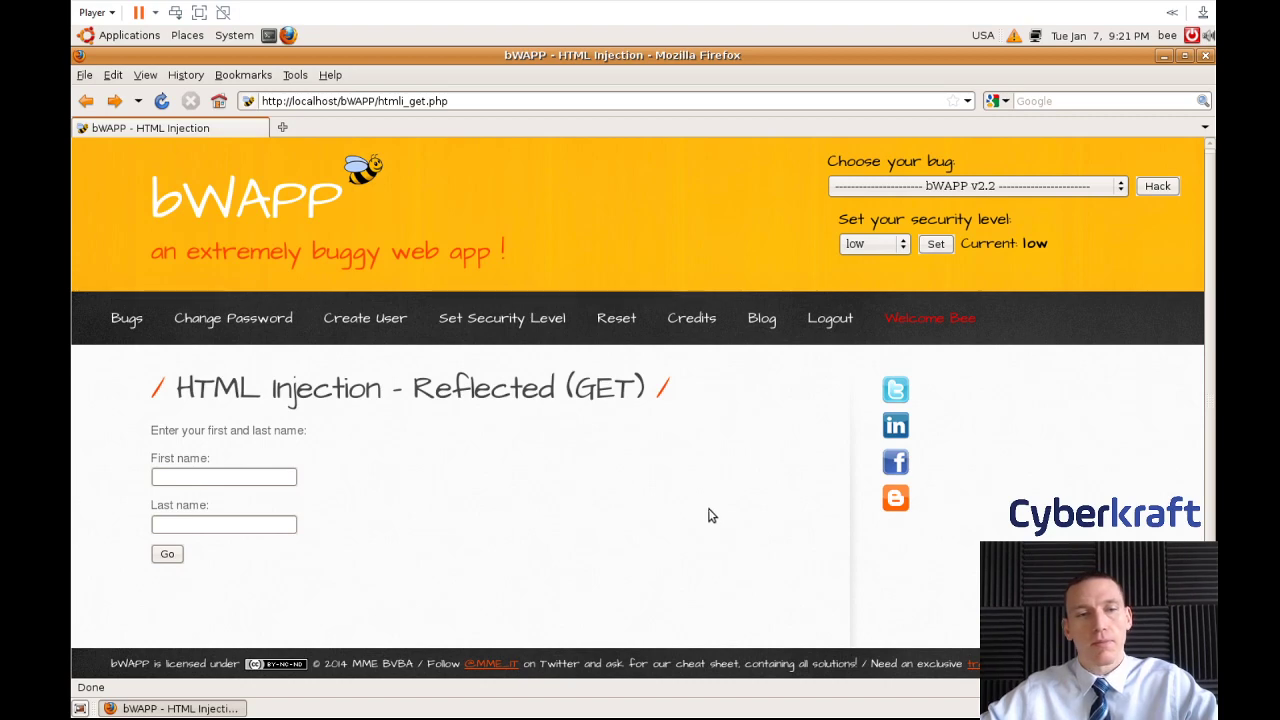
scroll(709, 515, "down", 1)
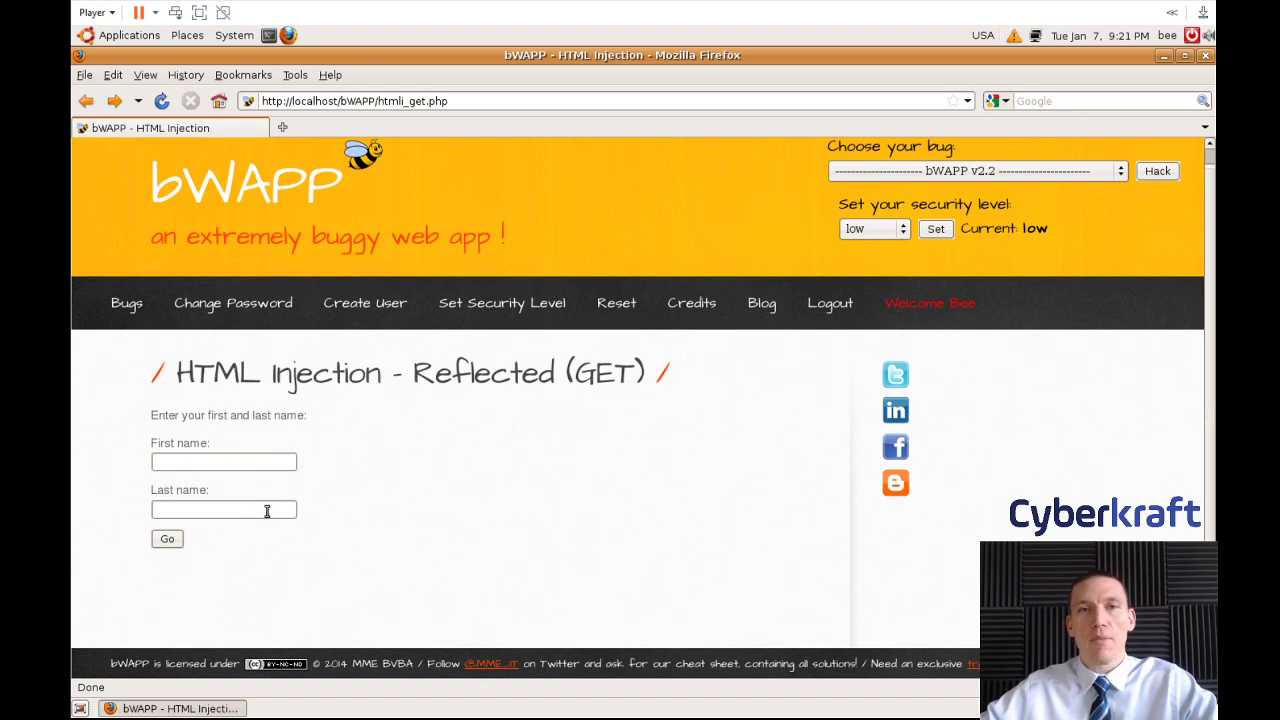
left_click(234, 461)
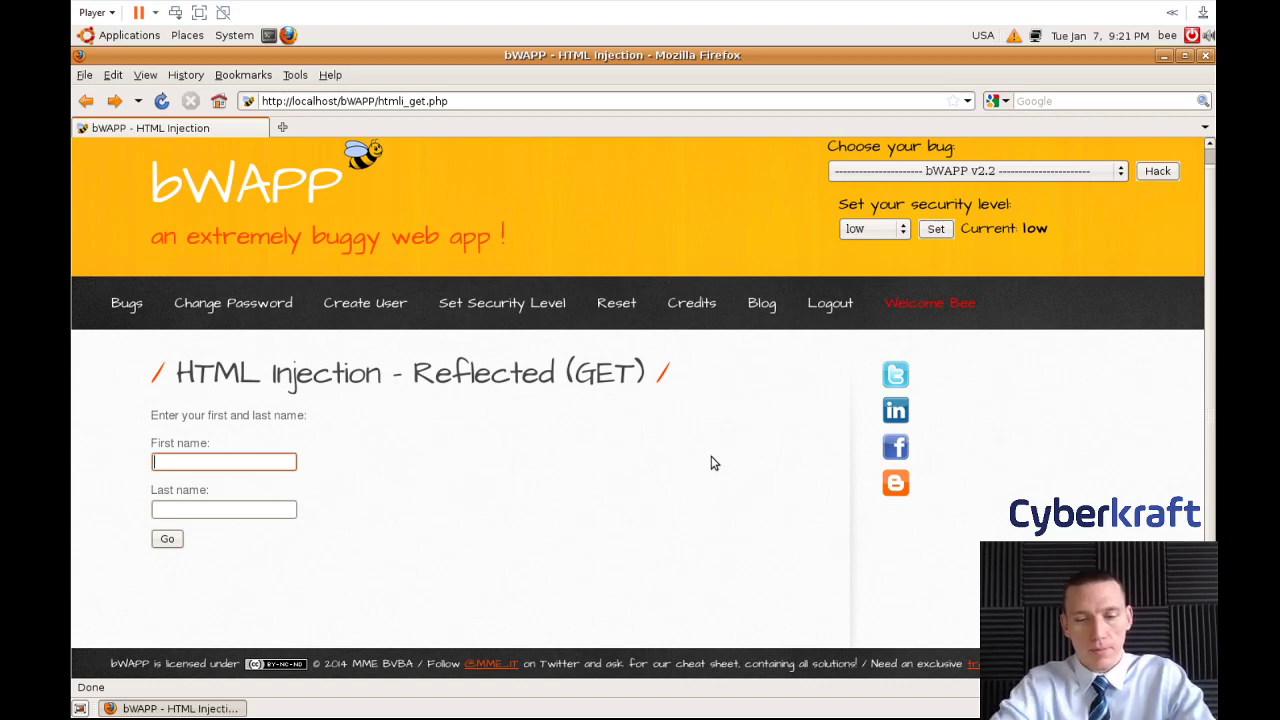
Step: Enter the opening payload '<h1><a' into the First name field
type("<")
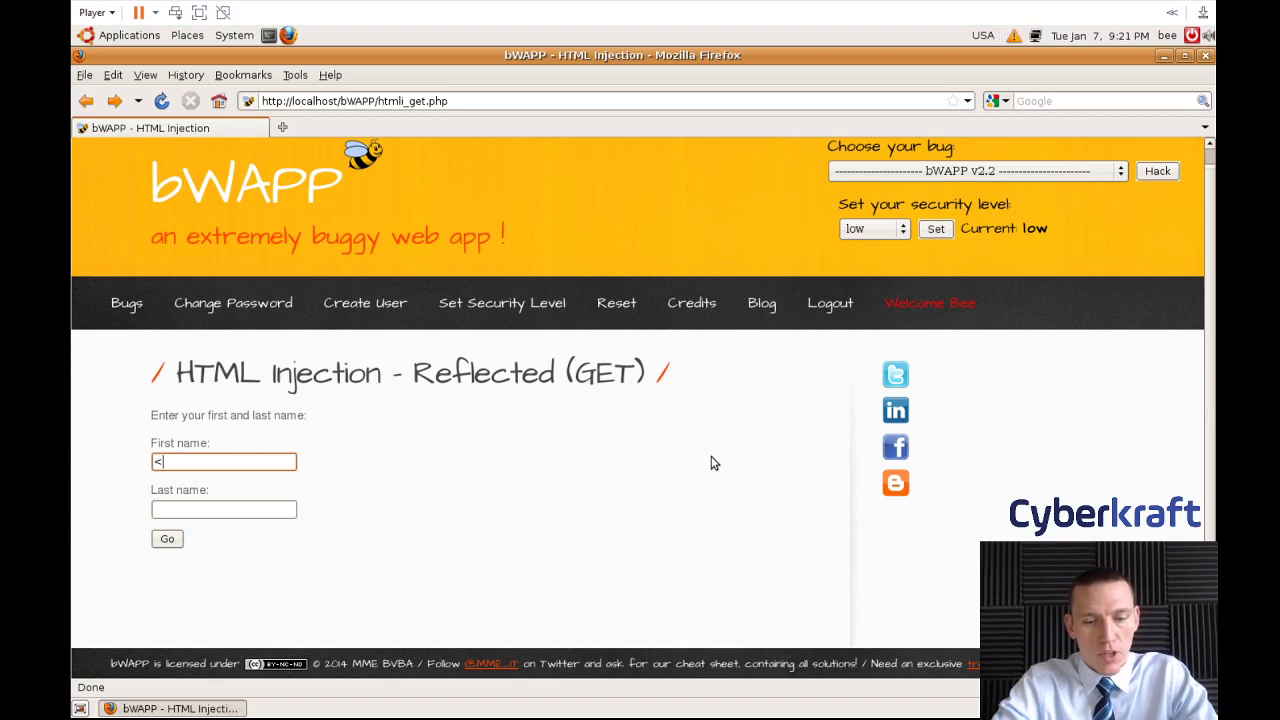
type("h1")
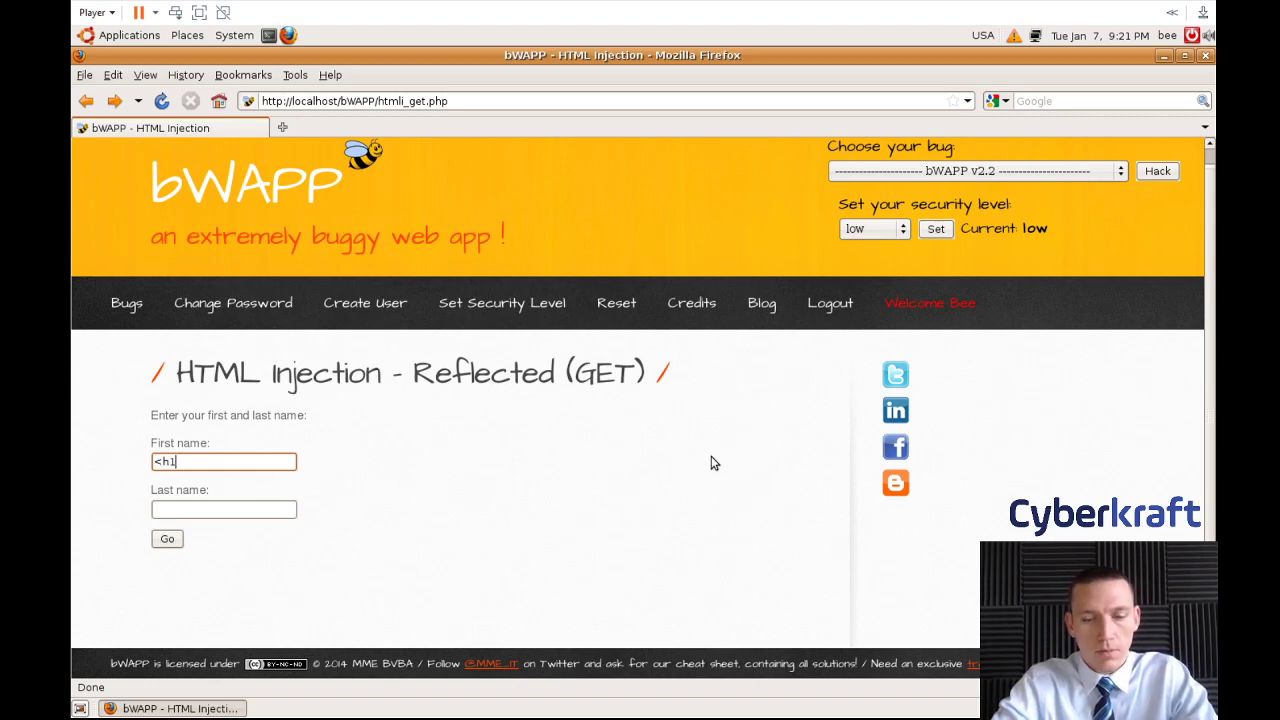
type("><a")
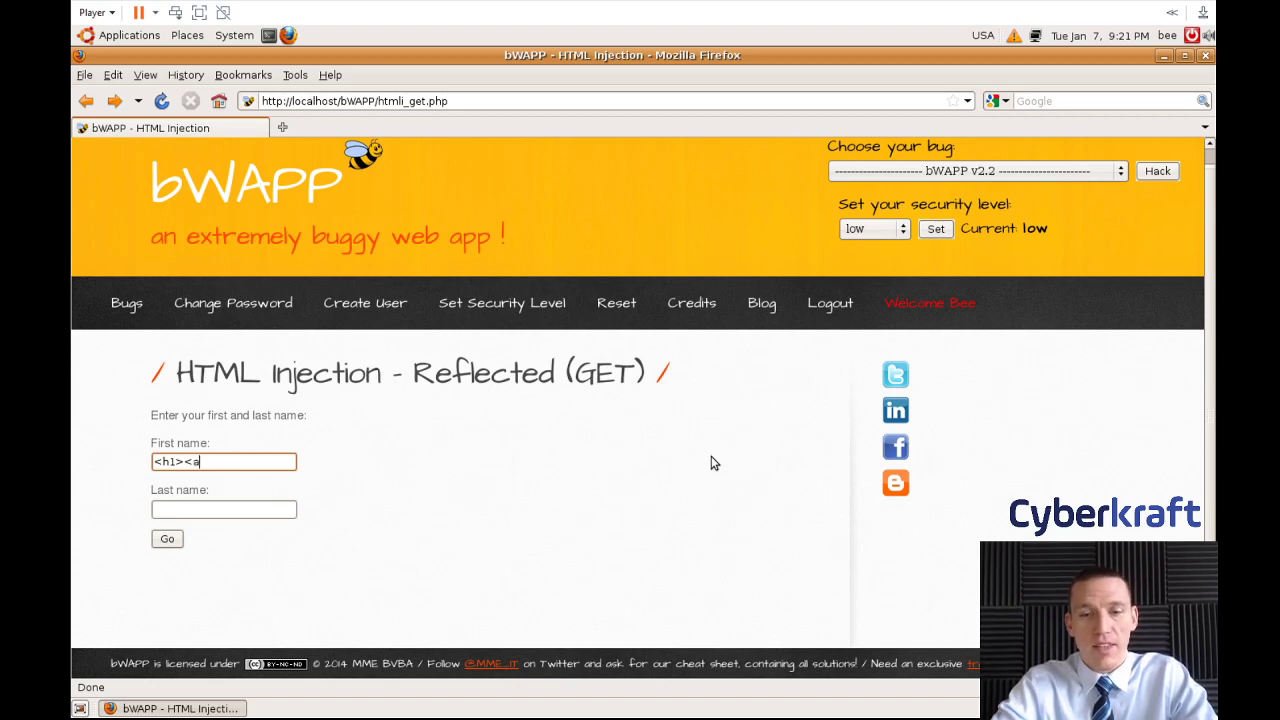
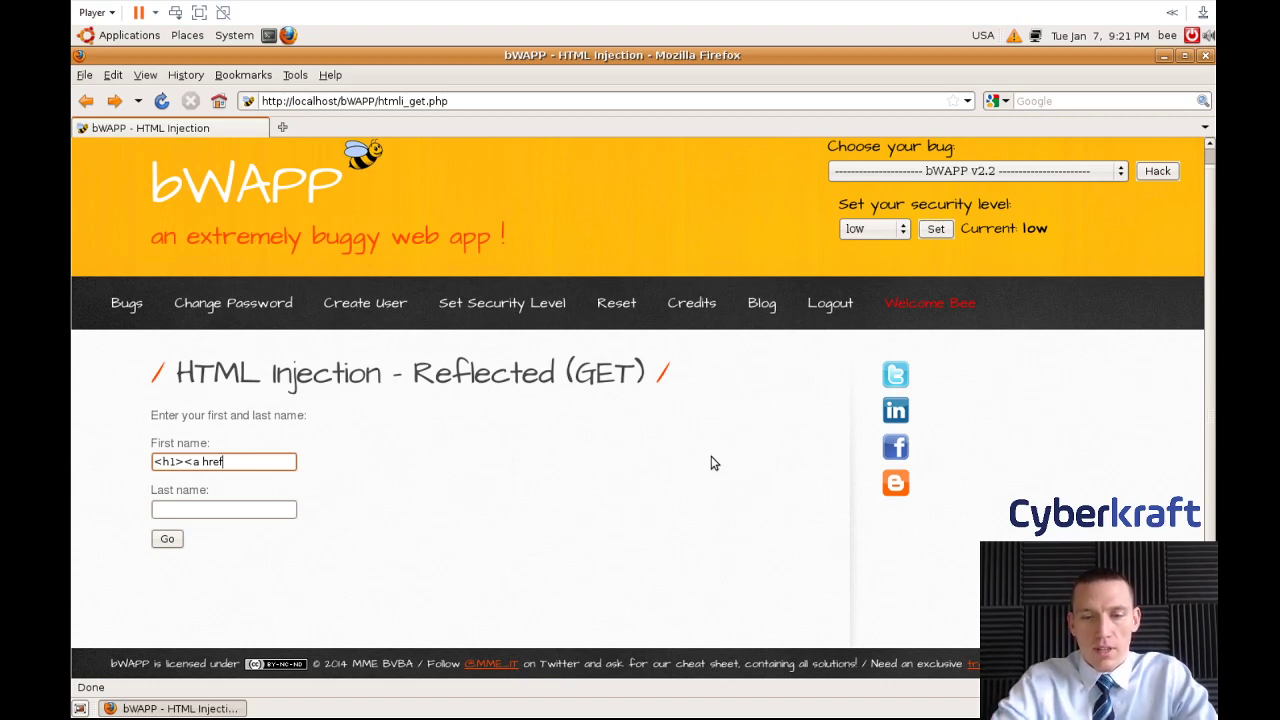
Step: Append '=' after '<a href' in the First name payload to begin the https href value
type("=")
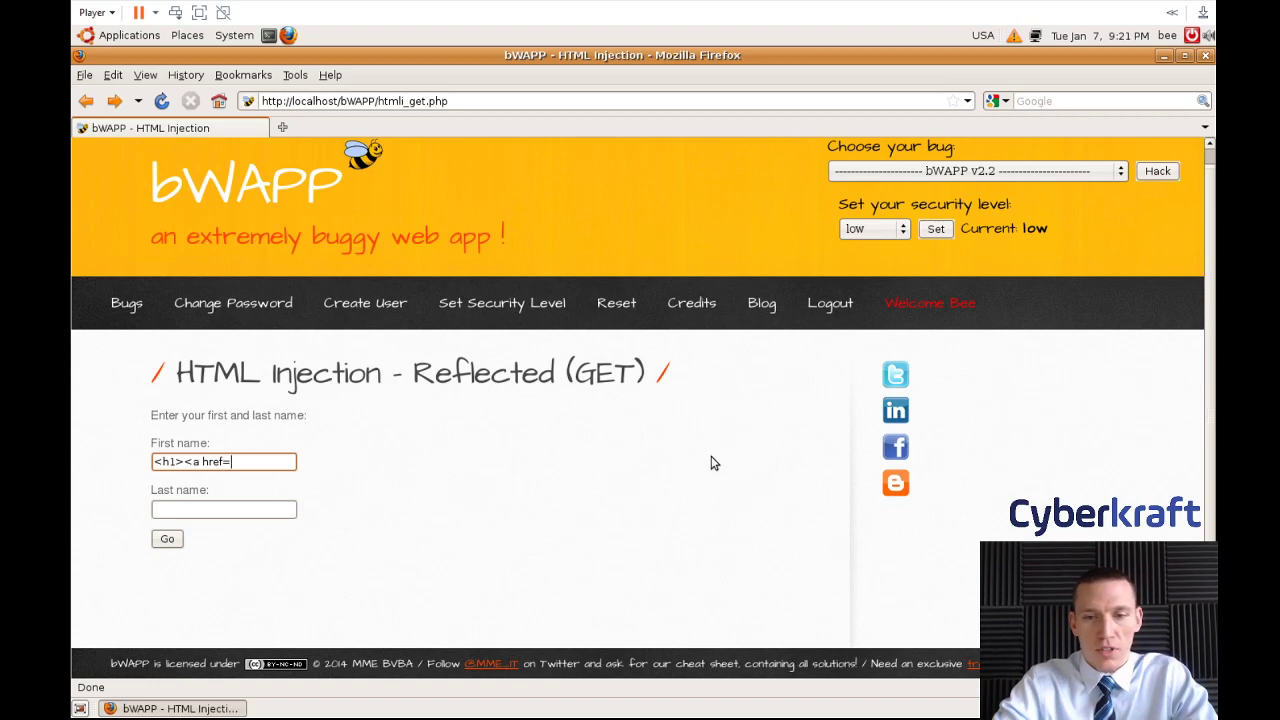
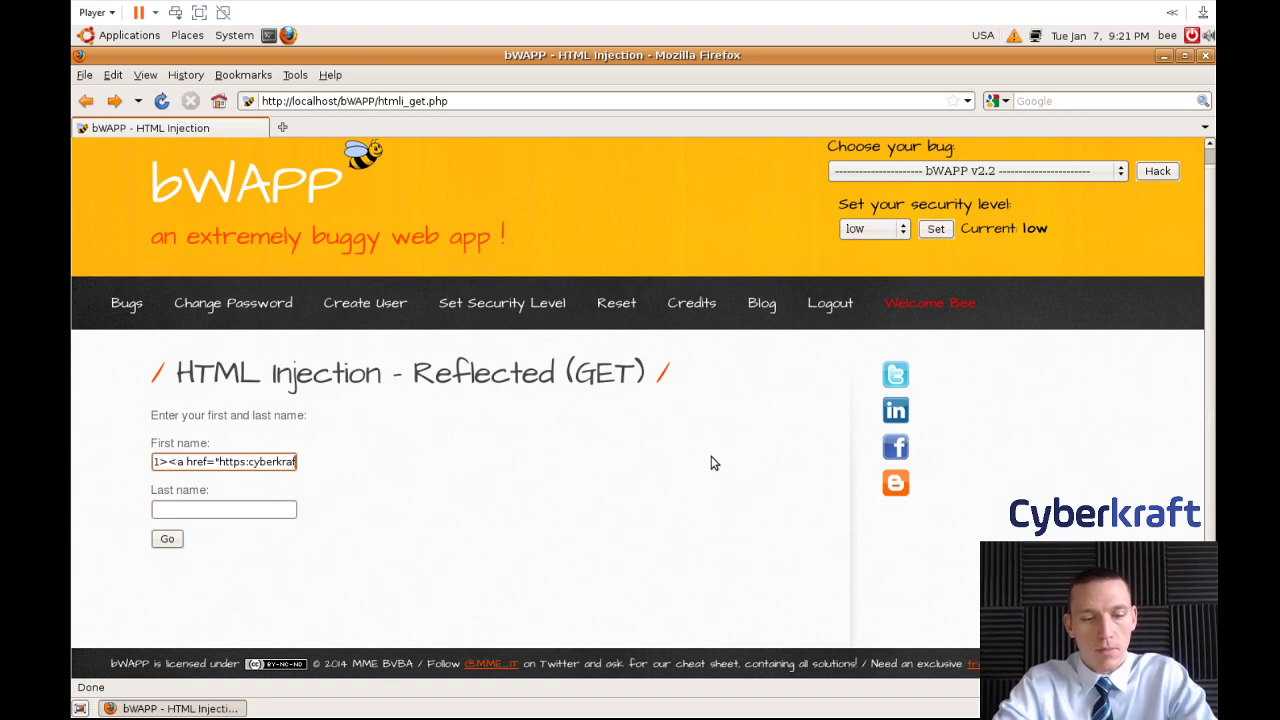
Step: Add 'https:cyberkrafttraining.com' to the First name payload and place the cursor to fix the URL
type("com")
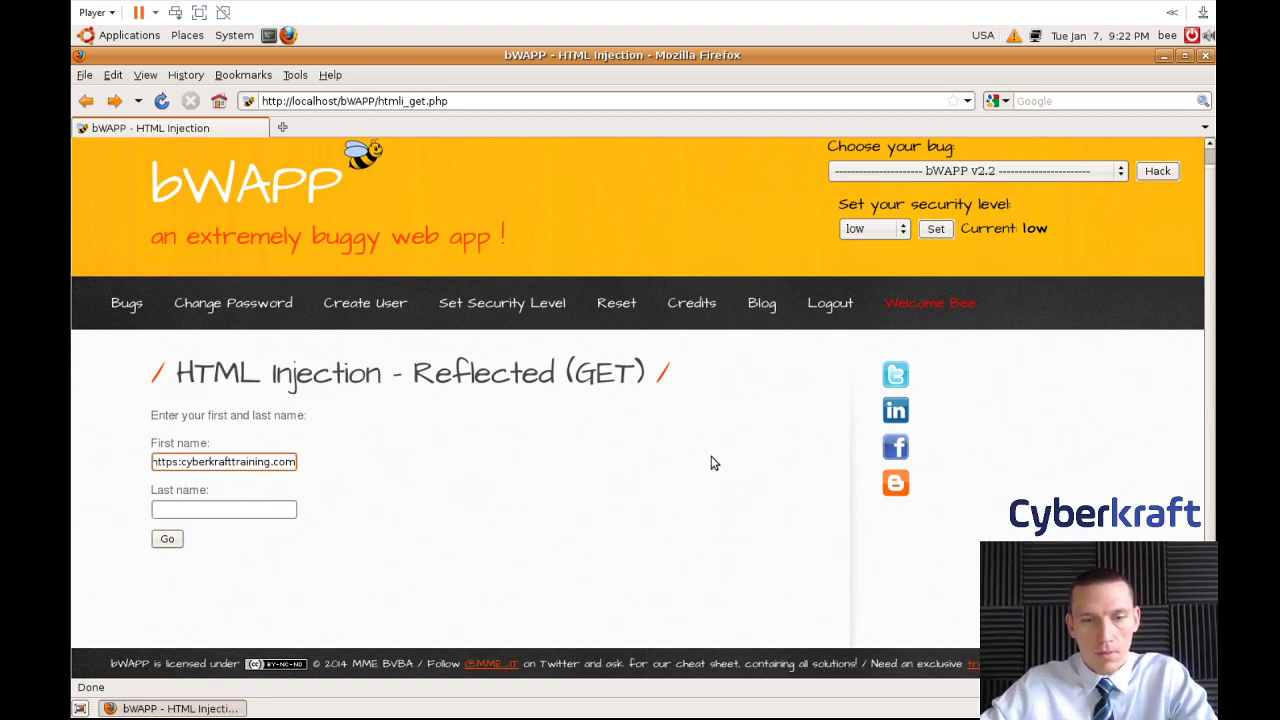
left_click(180, 462)
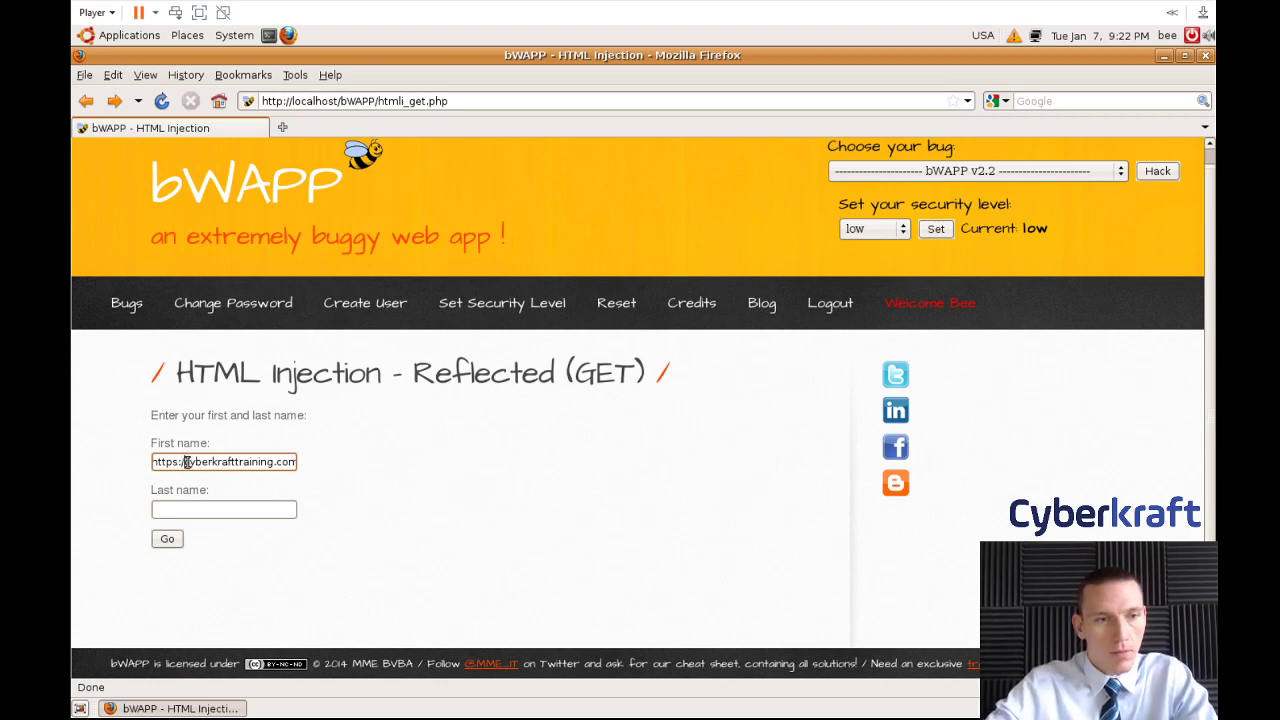
left_click_drag(208, 462, 301, 467)
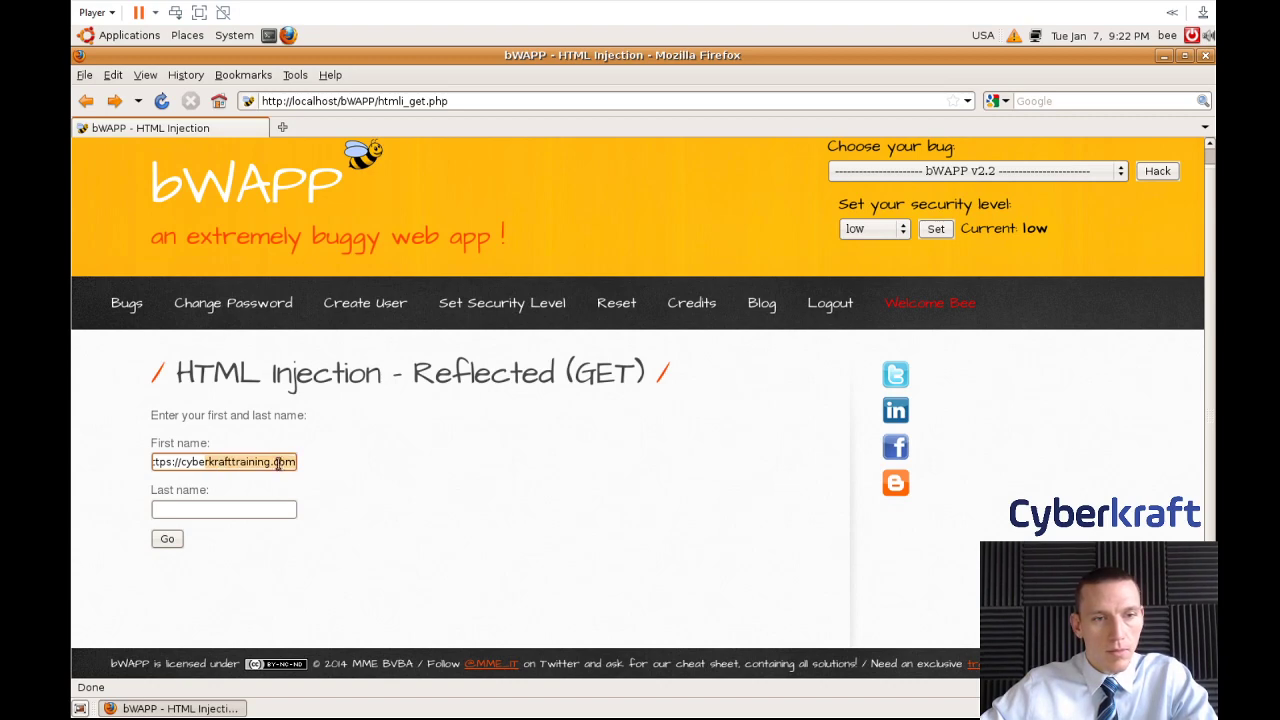
left_click(298, 462)
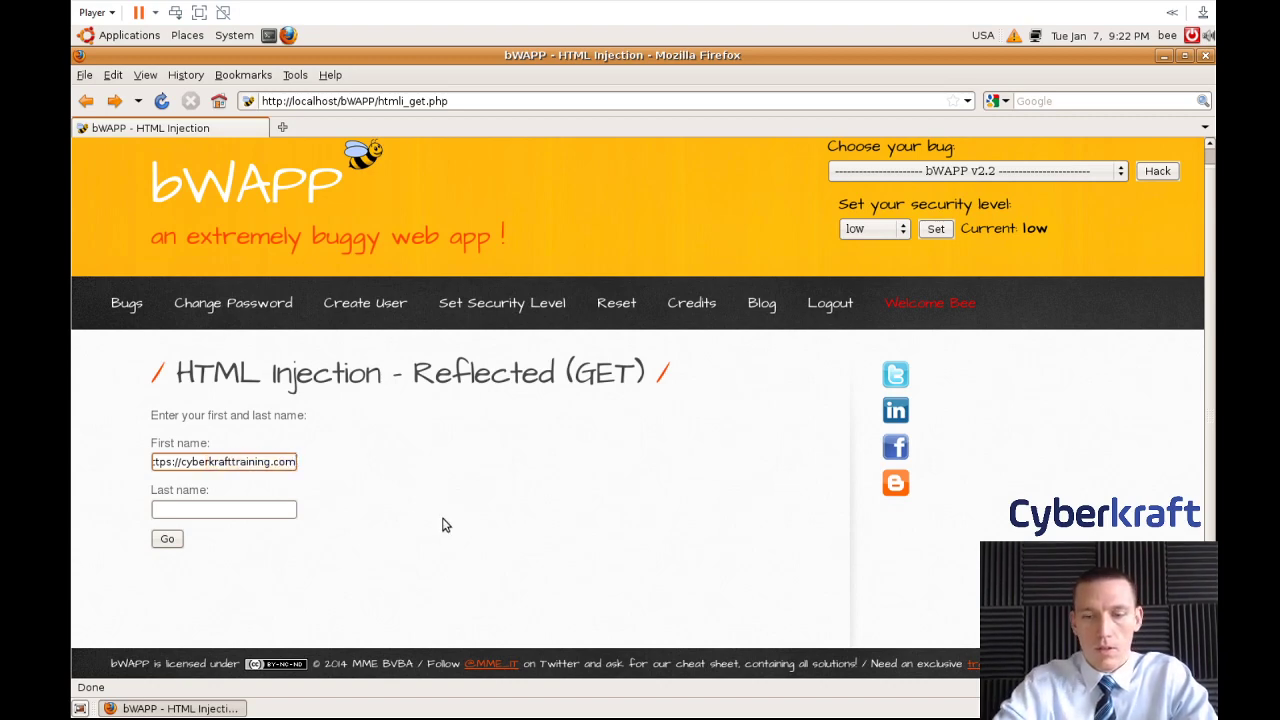
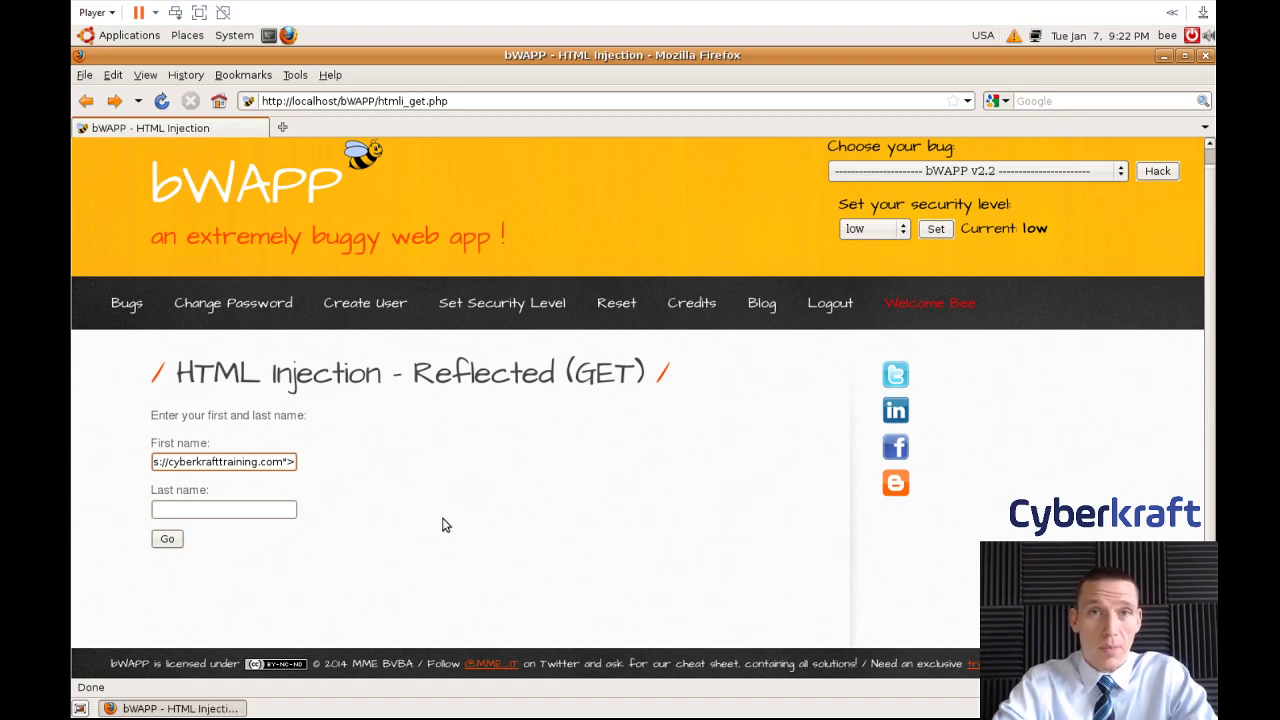
Step: Complete the First name payload with 'Cyberkraft</a>' and the closing h1 tag, then review the markup
type("Cyberkraft")
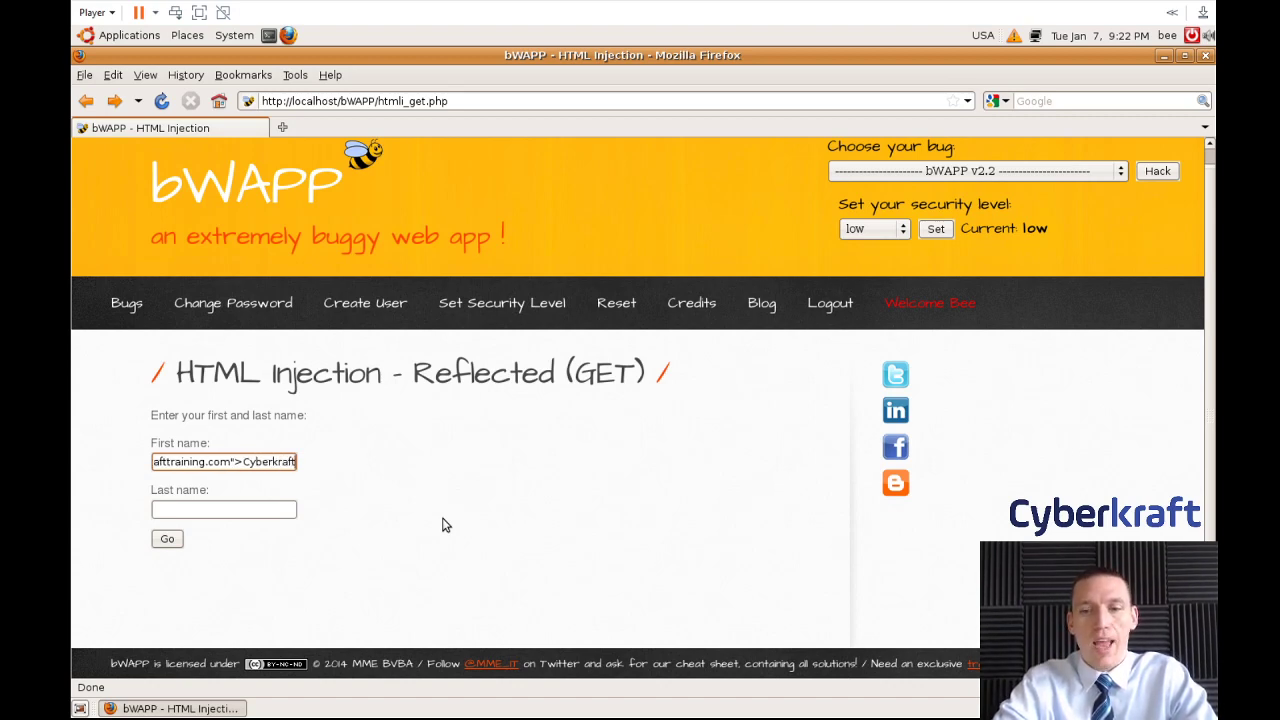
type("<")
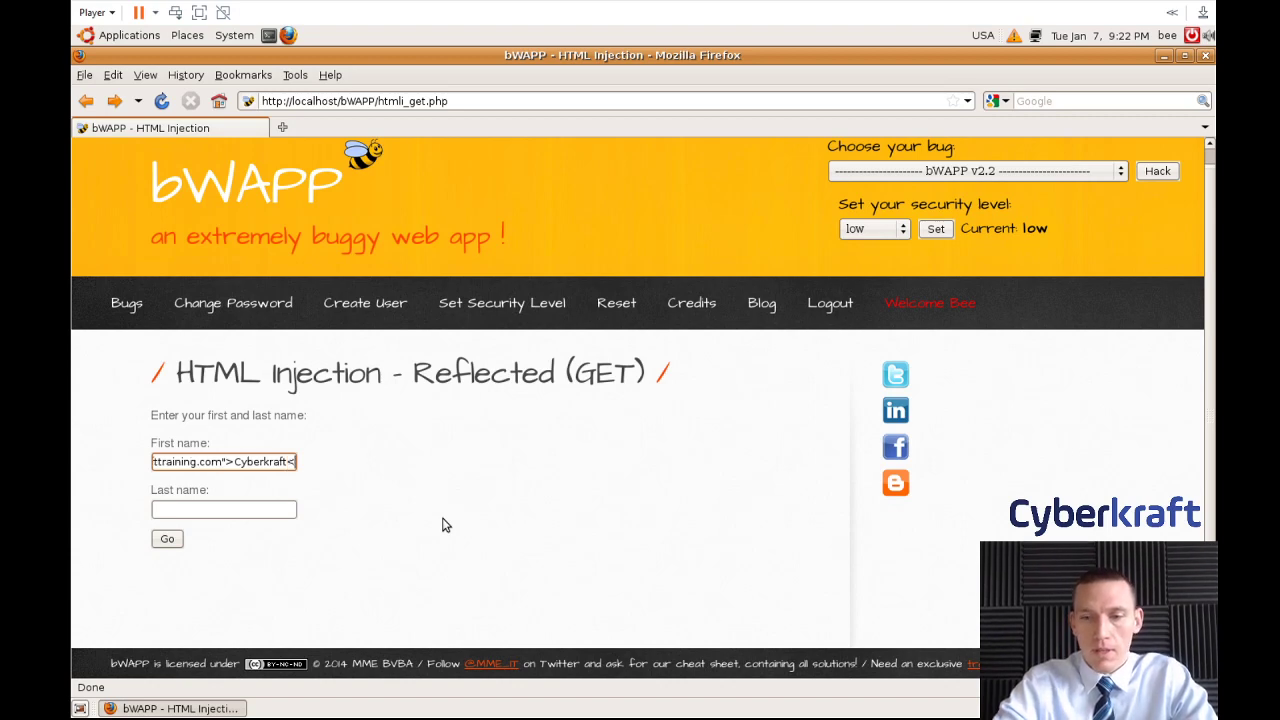
type("/a>")
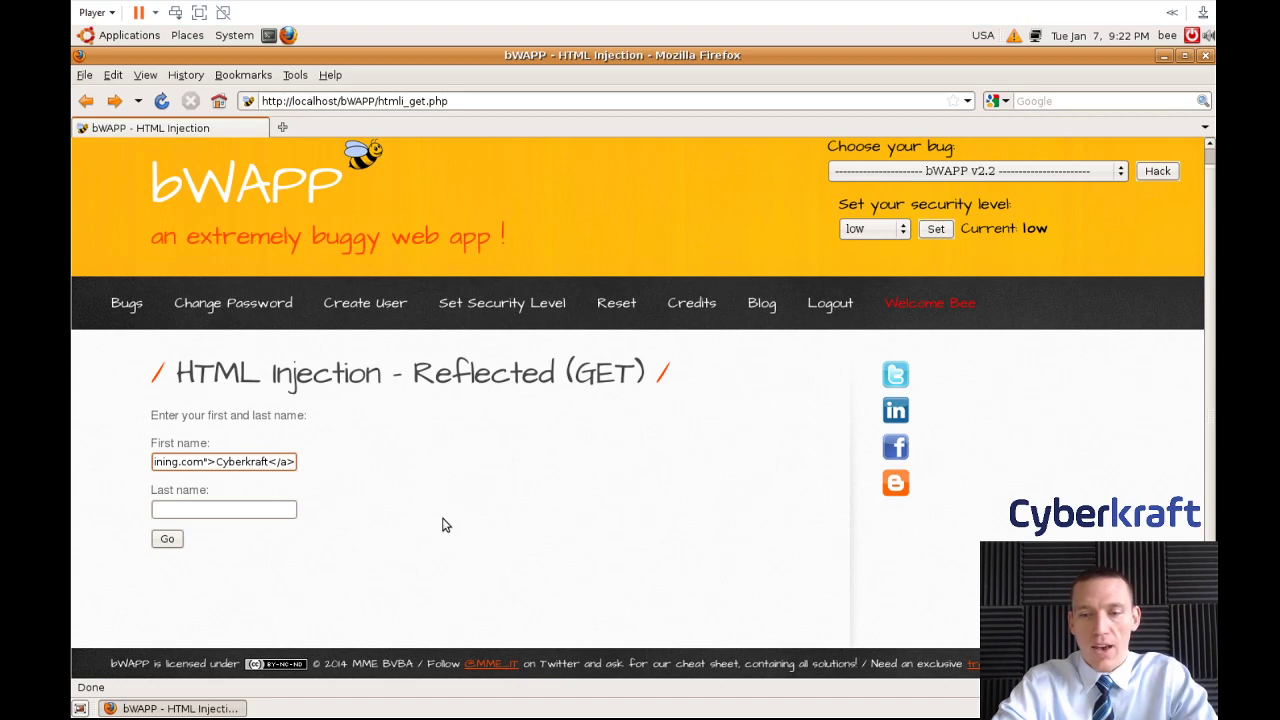
type("<")
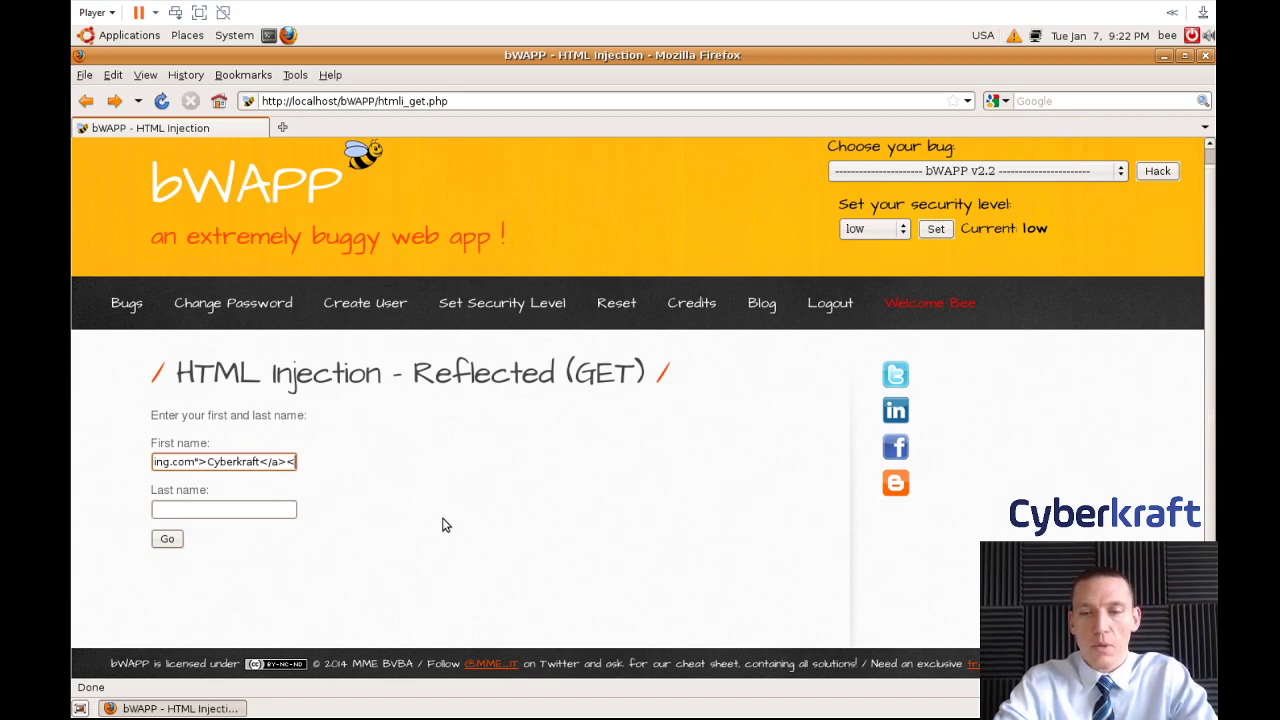
type("h1")
type("h1>")
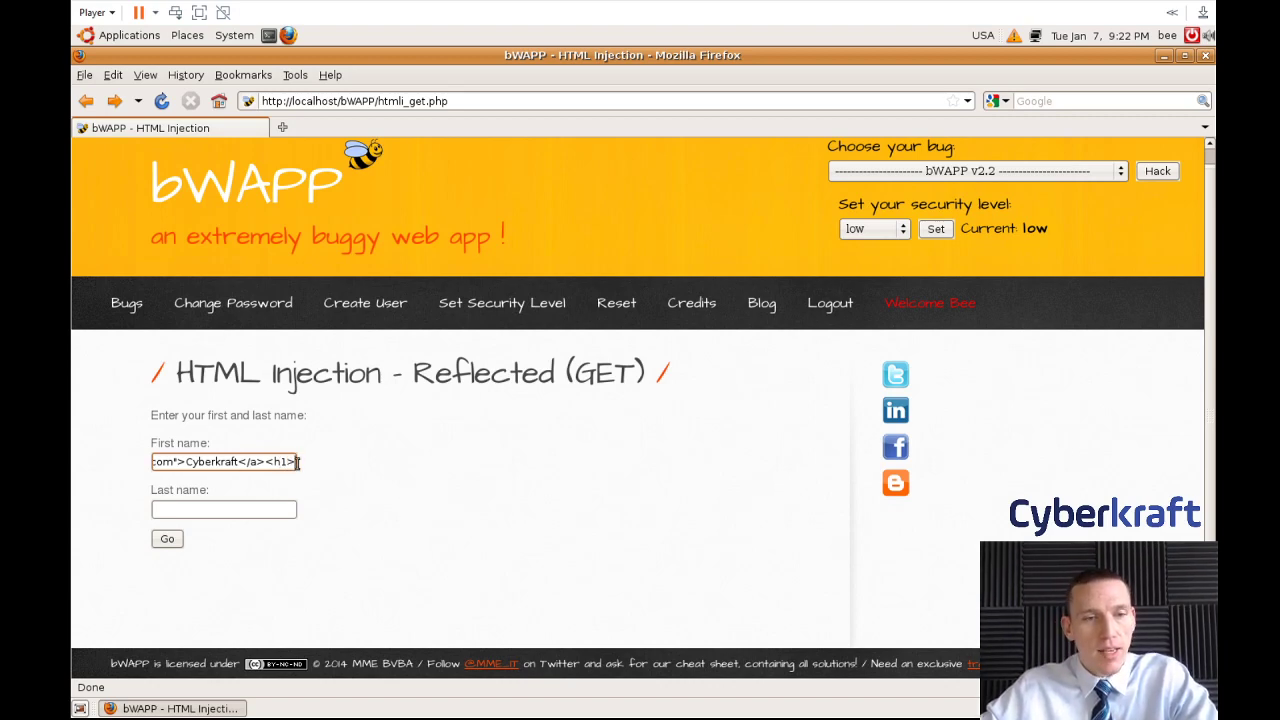
key("Left")
key("Left")
key("Left")
key("Left")
key("Left")
key("Left")
key("Left")
key("Left")
key("Left")
key("Left")
key("Left")
key("Left")
key("Left")
key("Left")
key("Left")
key("Left")
key("Left")
key("Left")
key("Left")
key("Left")
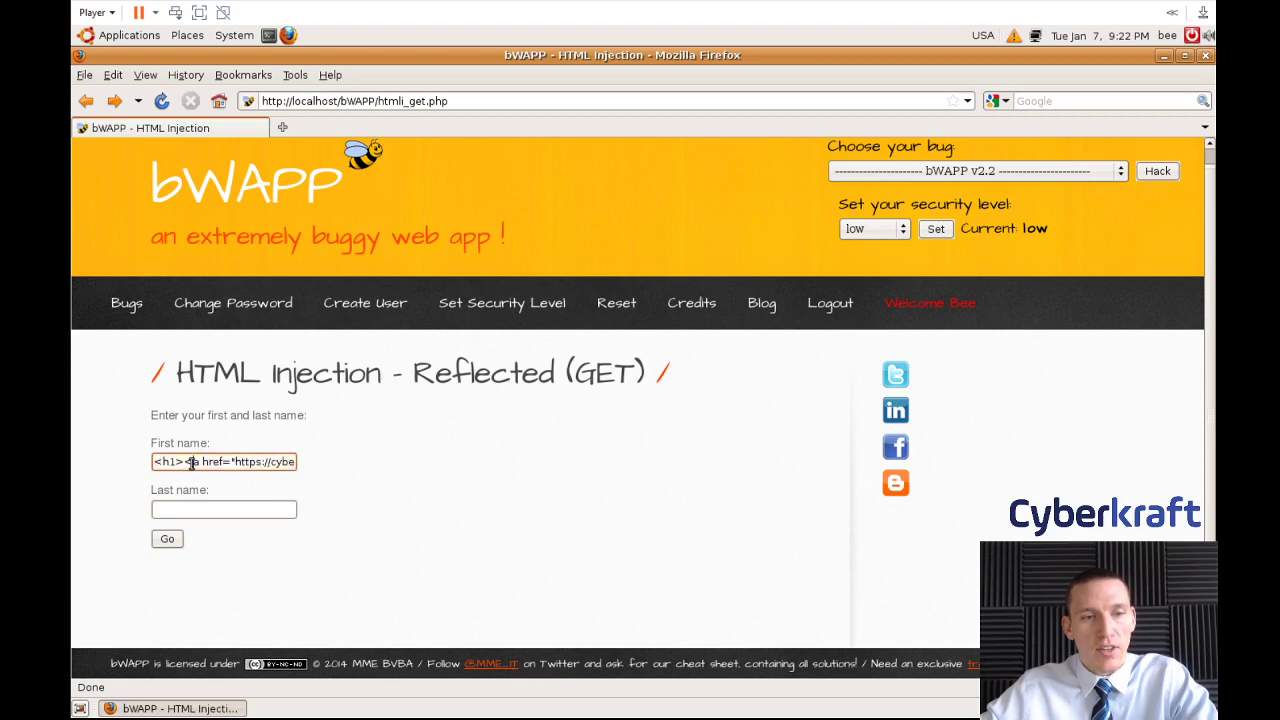
Step: Leave Last name empty and submit, checking the rendered Cyberkraft heading link below Welcome
left_click(266, 511)
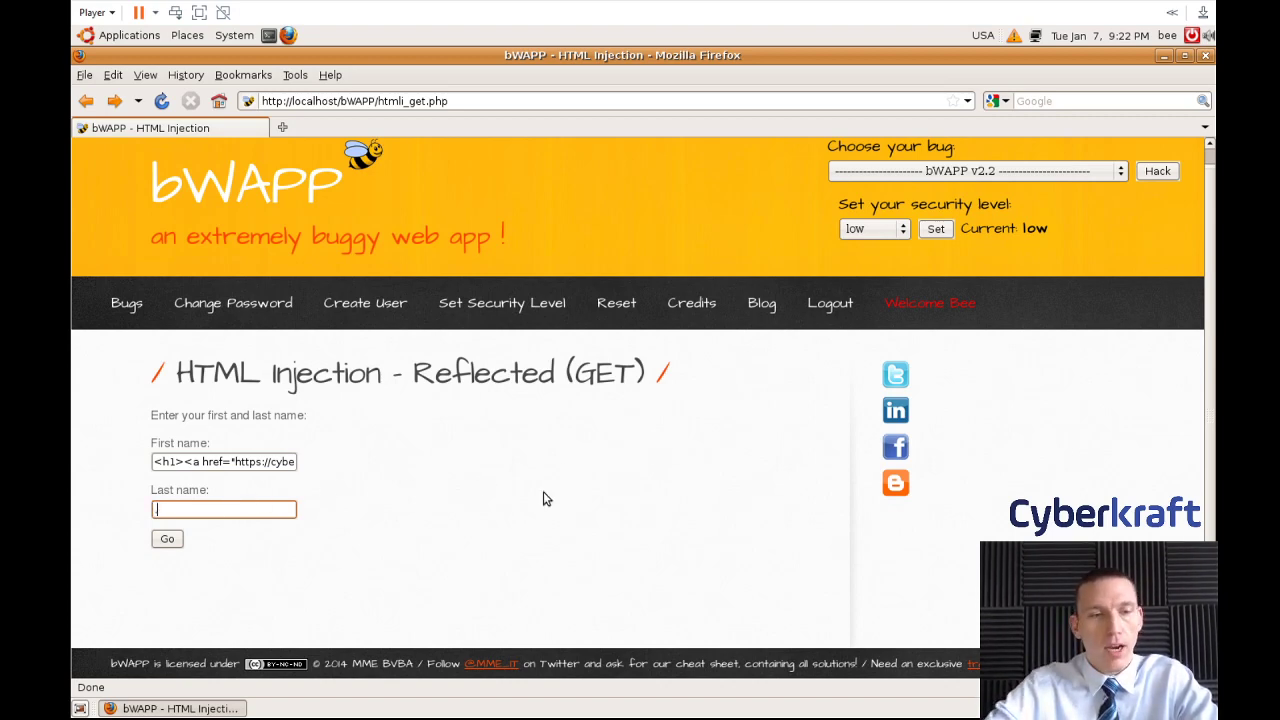
left_click(175, 541)
scroll(597, 461, "down", 1)
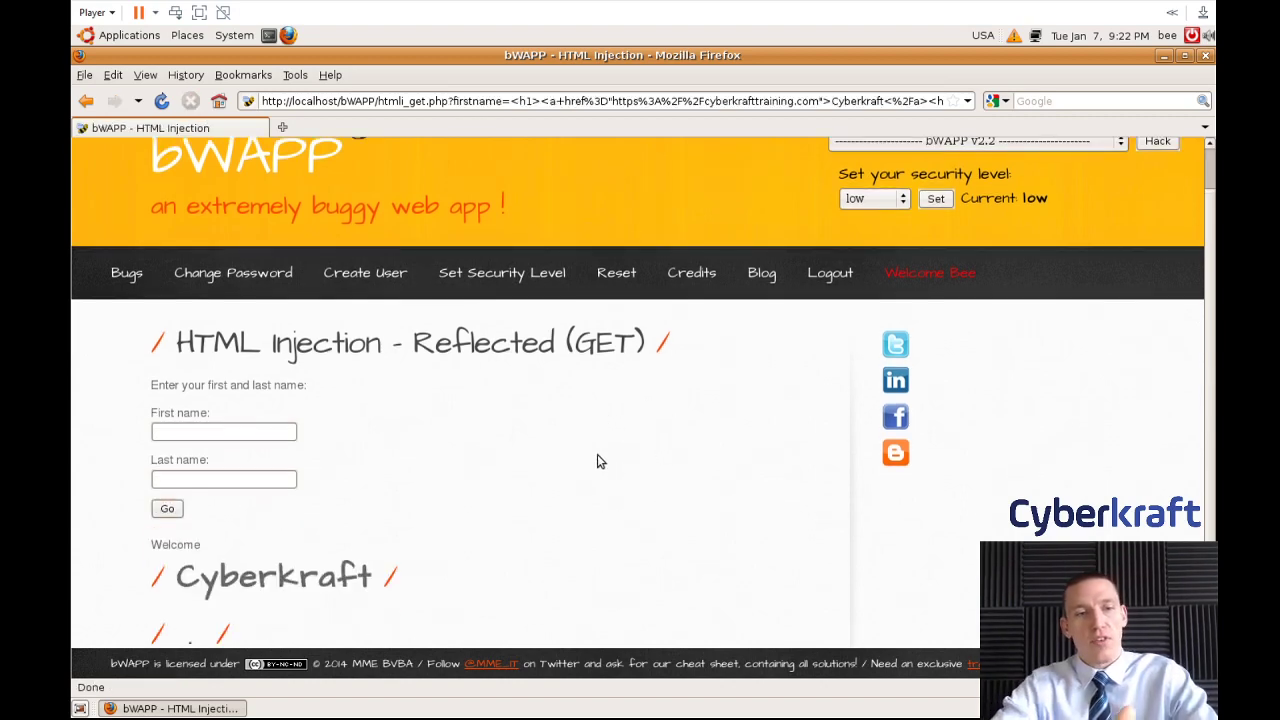
scroll(597, 461, "down", 1)
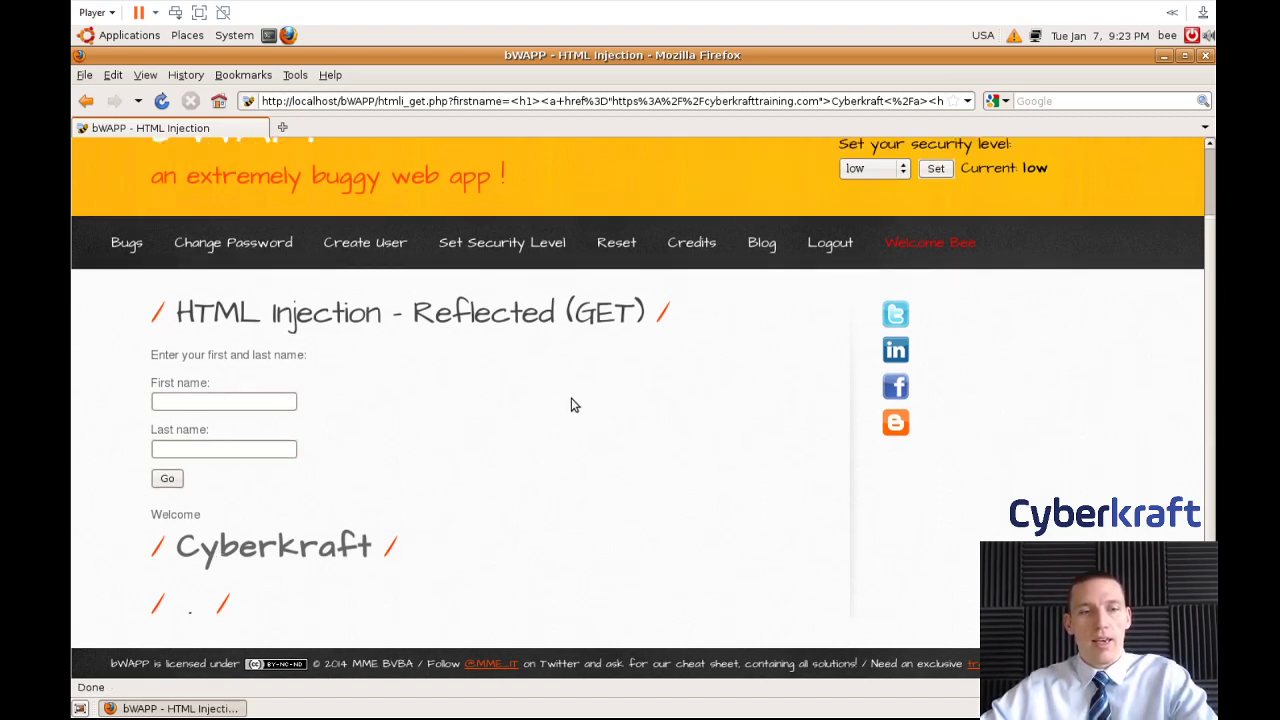
right_click(316, 553)
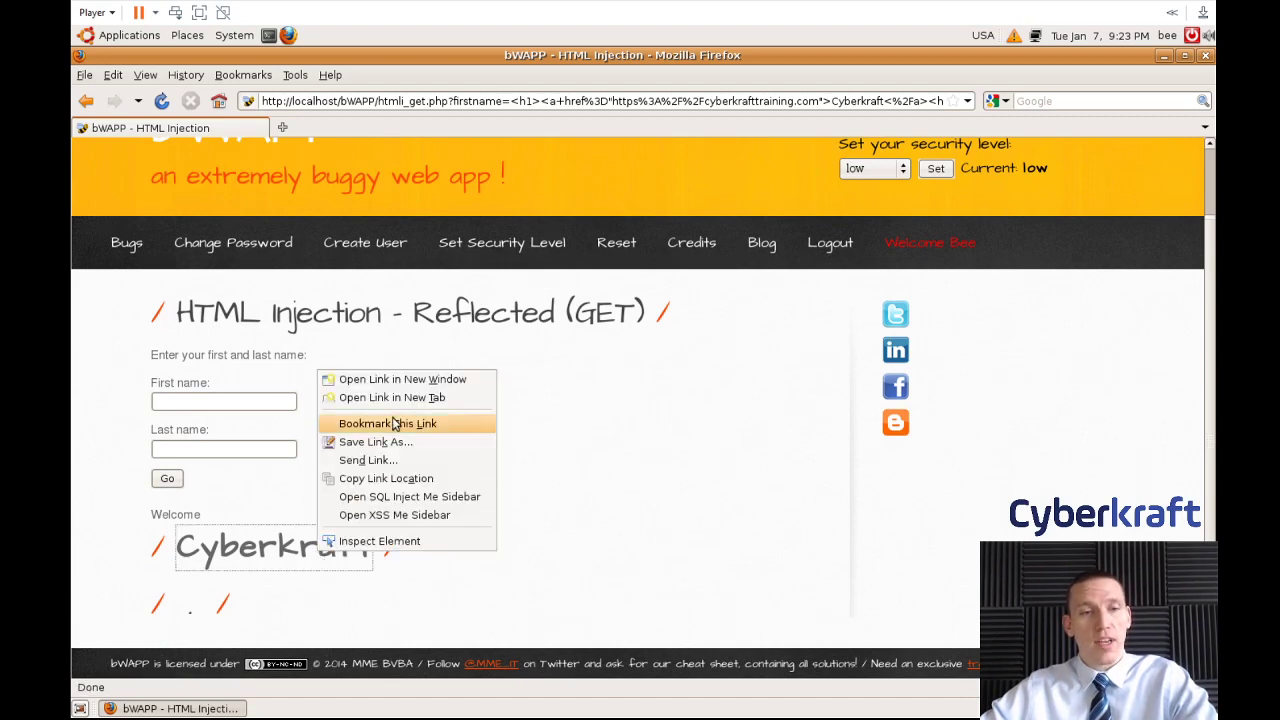
left_click(414, 398)
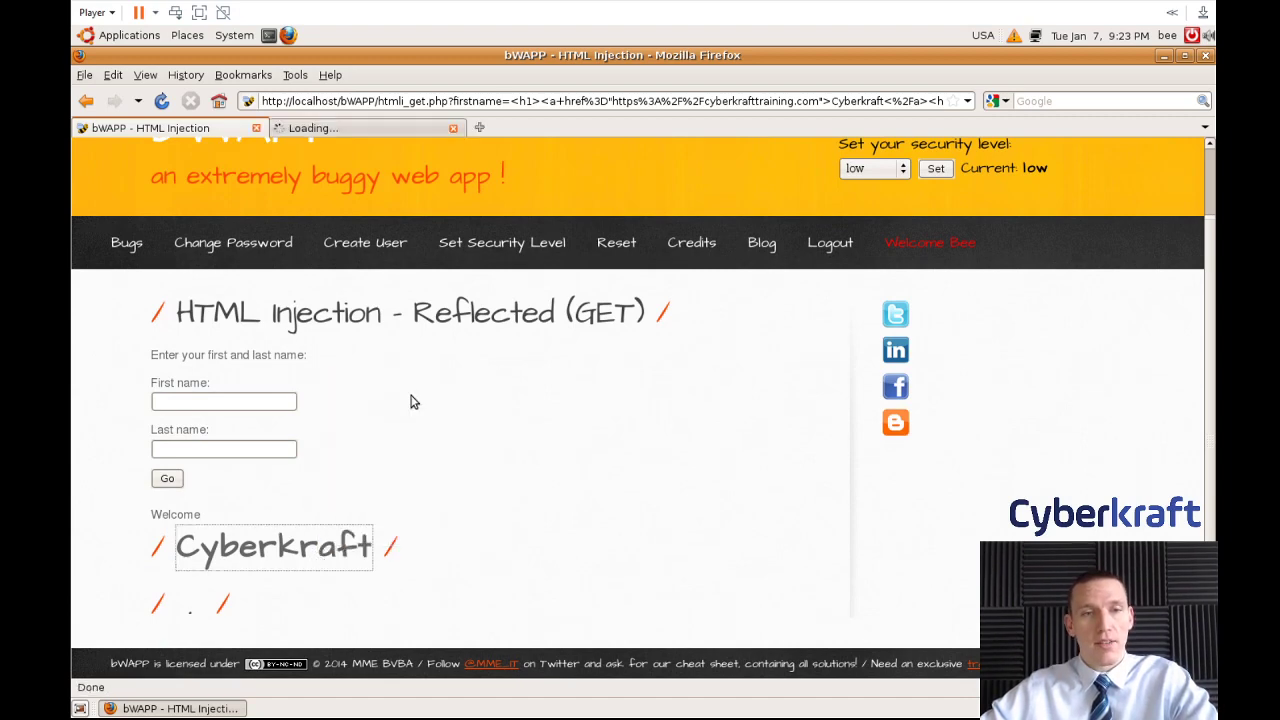
left_click(371, 130)
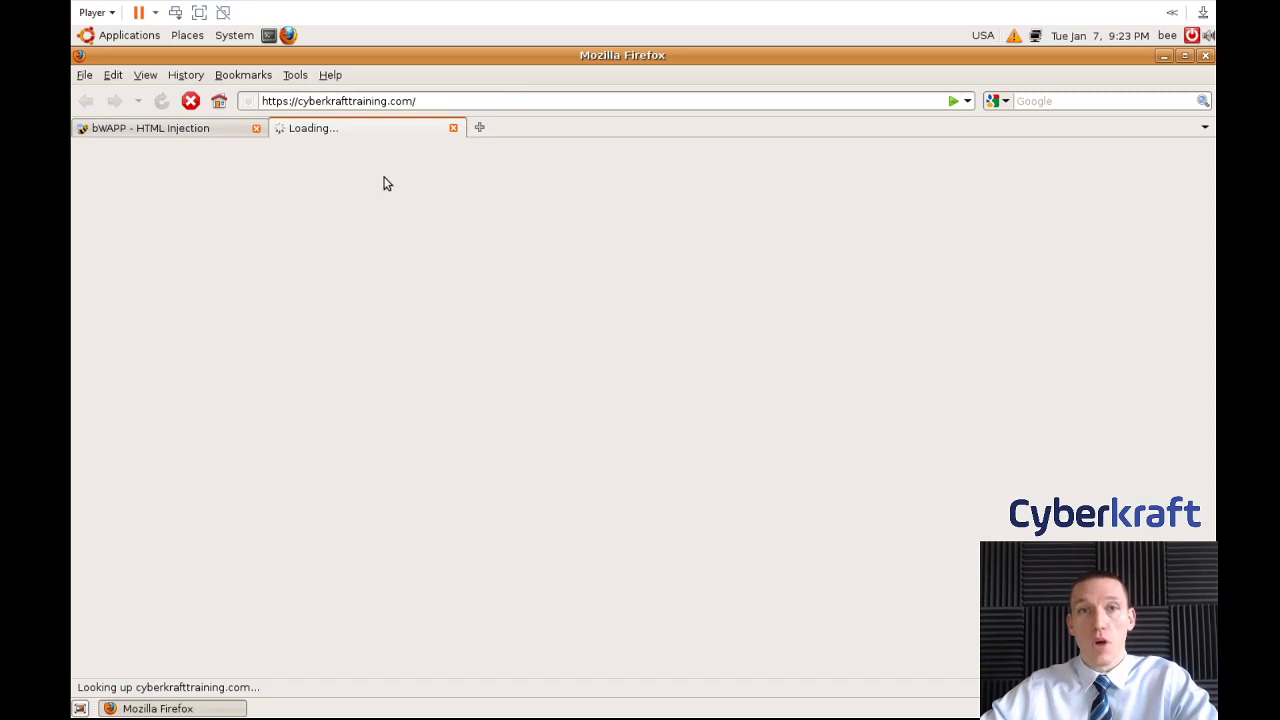
left_click(455, 130)
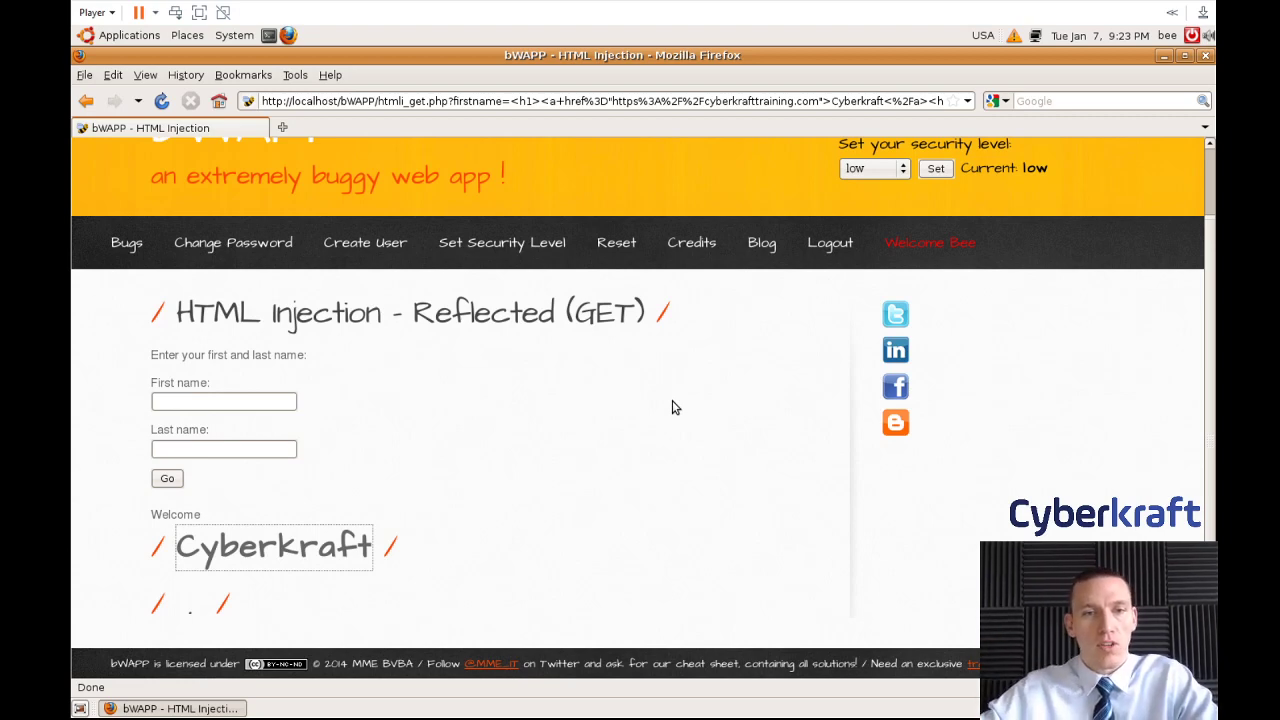
scroll(672, 407, "up", 2)
scroll(668, 415, "down", 1)
scroll(675, 445, "up", 1)
scroll(678, 467, "down", 1)
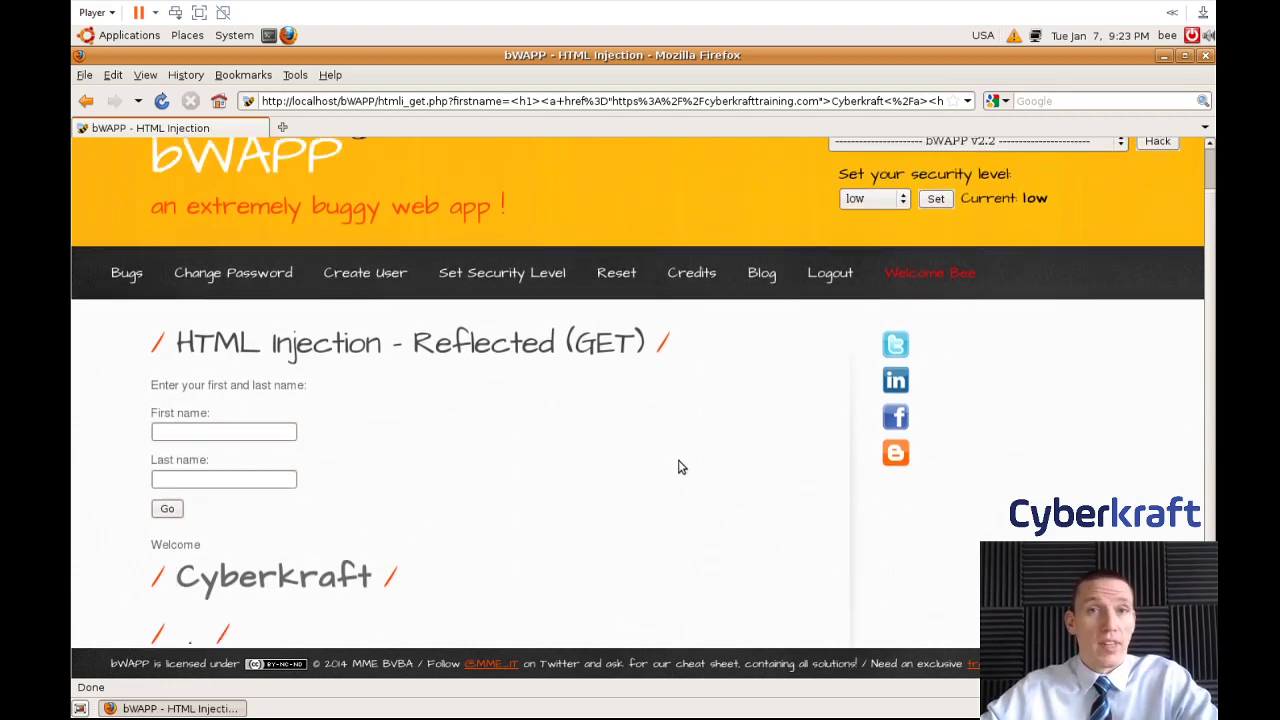